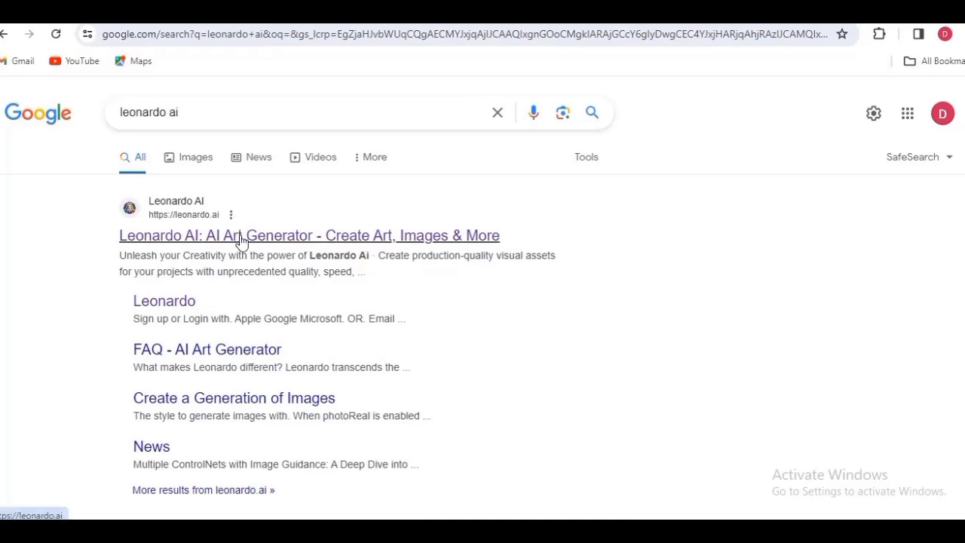
Go from the Leonardo AI search result into the app and start a new image creation.
left_click(241, 240)
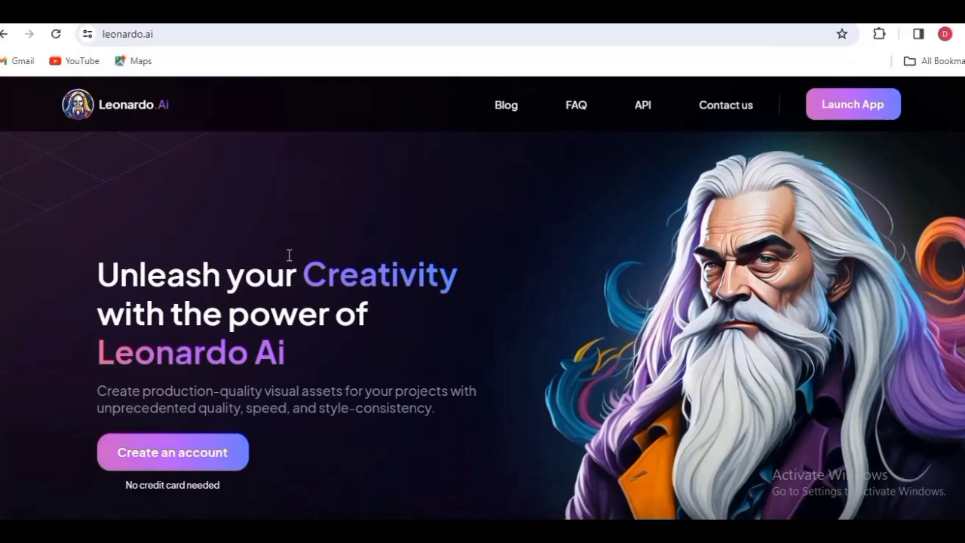
left_click(171, 452)
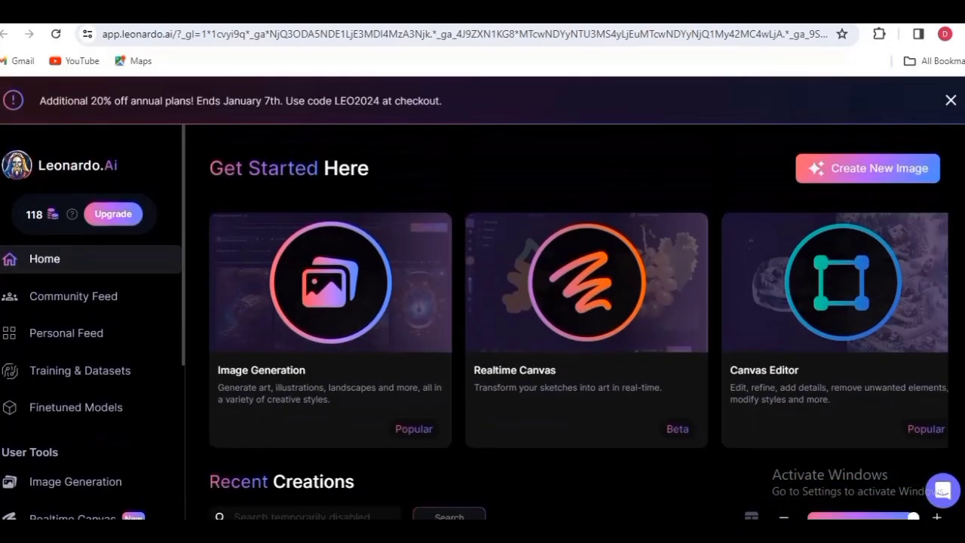
left_click(857, 173)
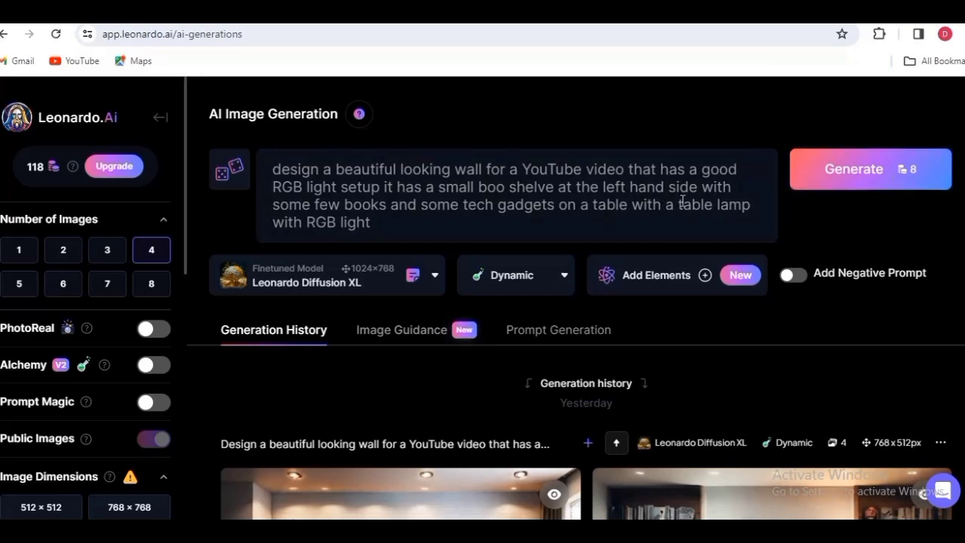
Generate four RGB-lit desk wall images, then download the earlier bookshelf wall image as JPG.
left_click(881, 175)
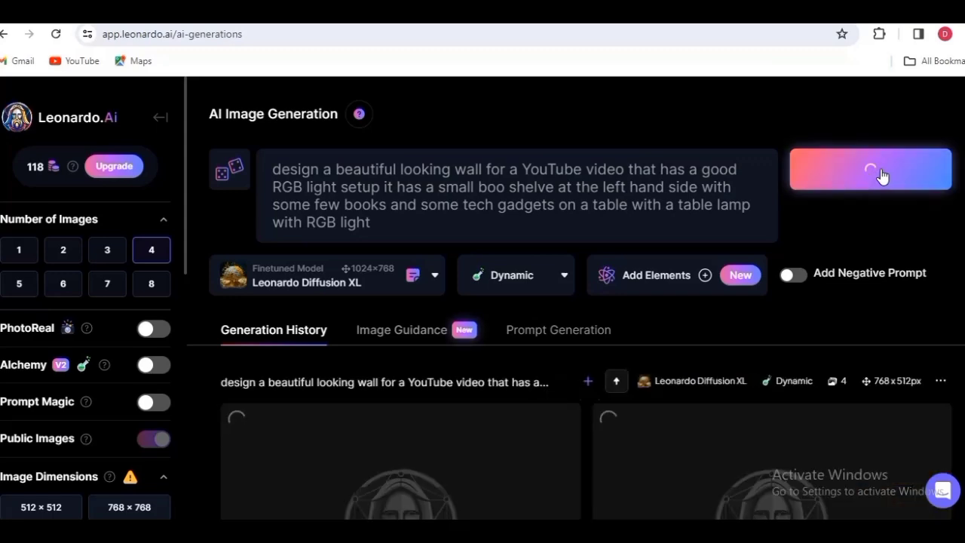
scroll(576, 302, "down", 5)
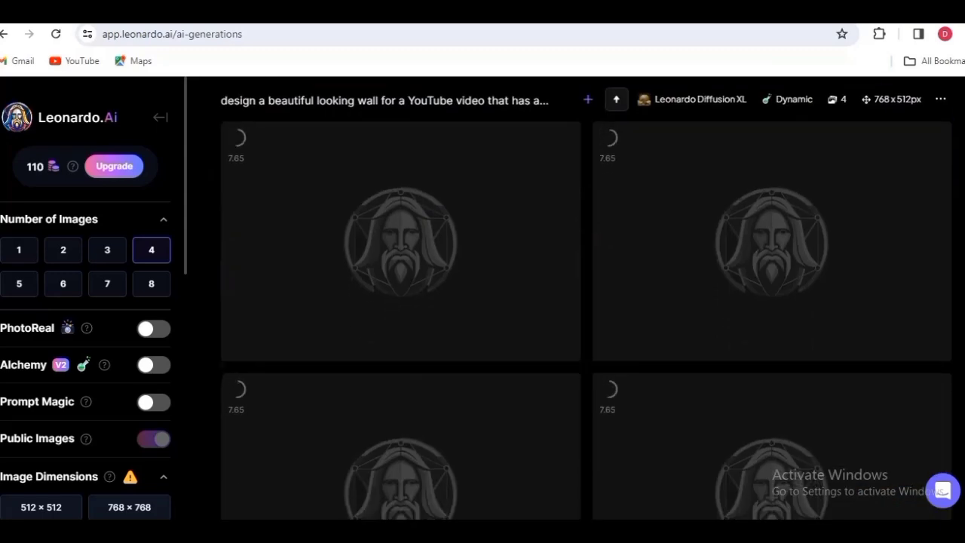
scroll(586, 302, "up", 2)
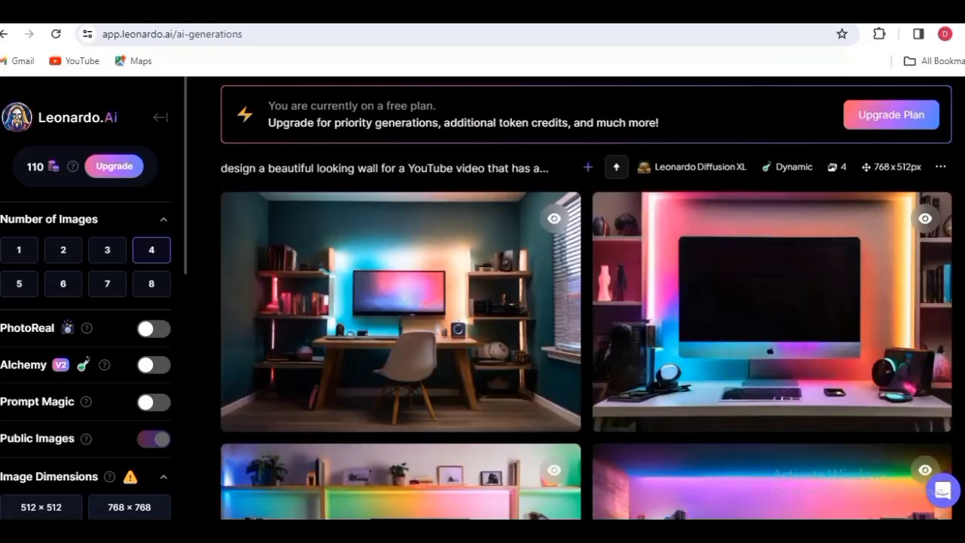
scroll(470, 334, "down", 1)
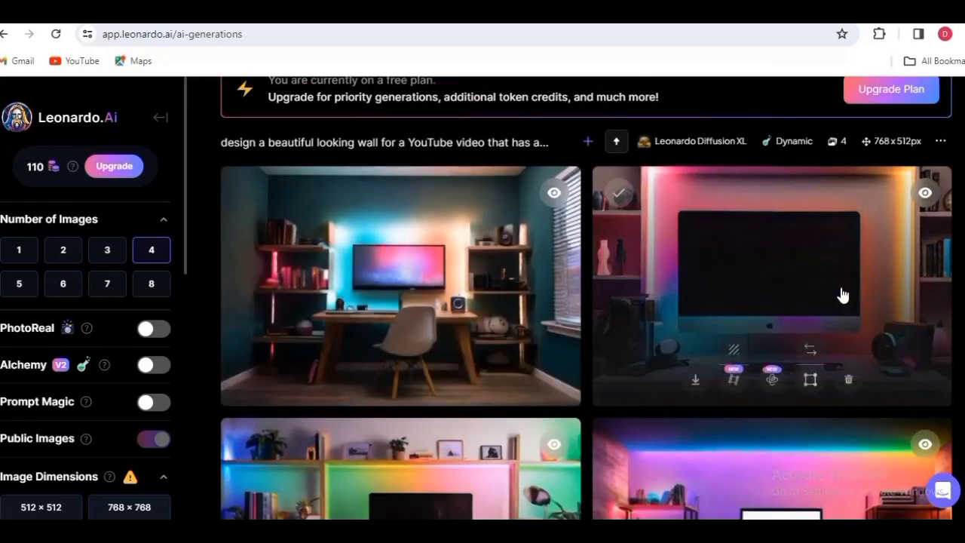
scroll(586, 302, "down", 10)
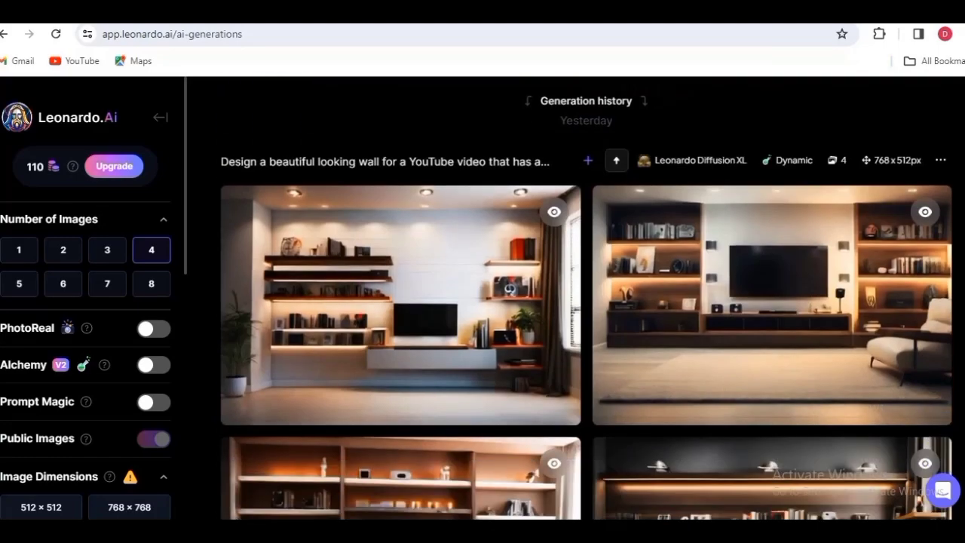
scroll(587, 302, "down", 3)
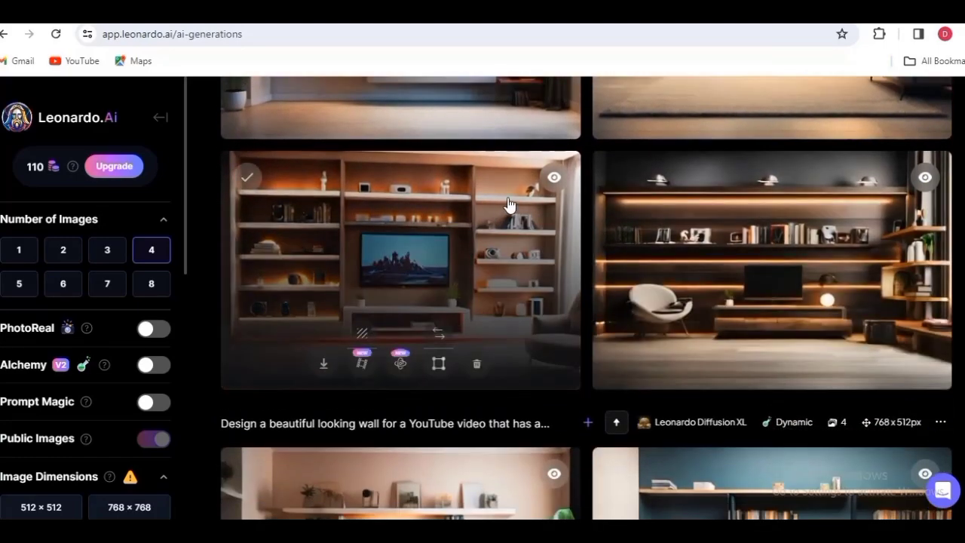
mouse_move(331, 374)
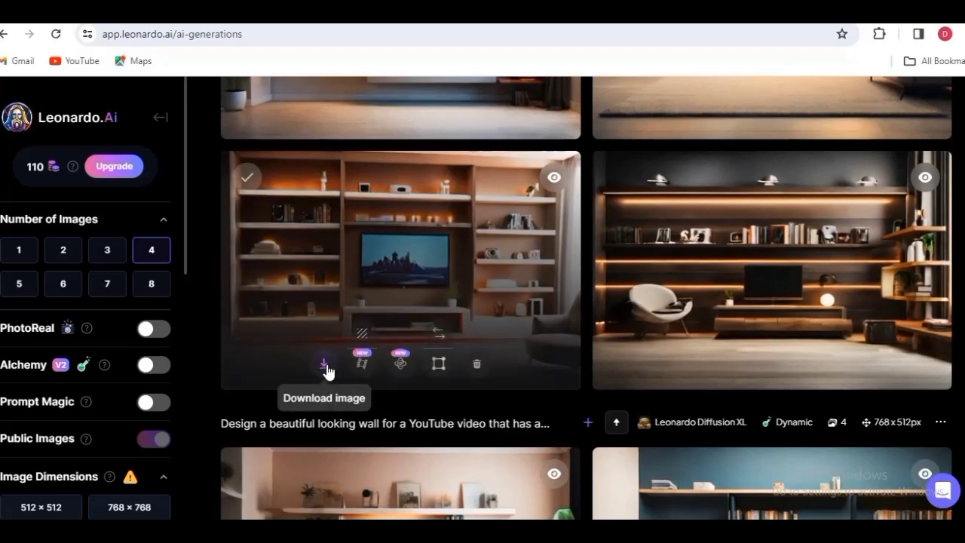
left_click(324, 368)
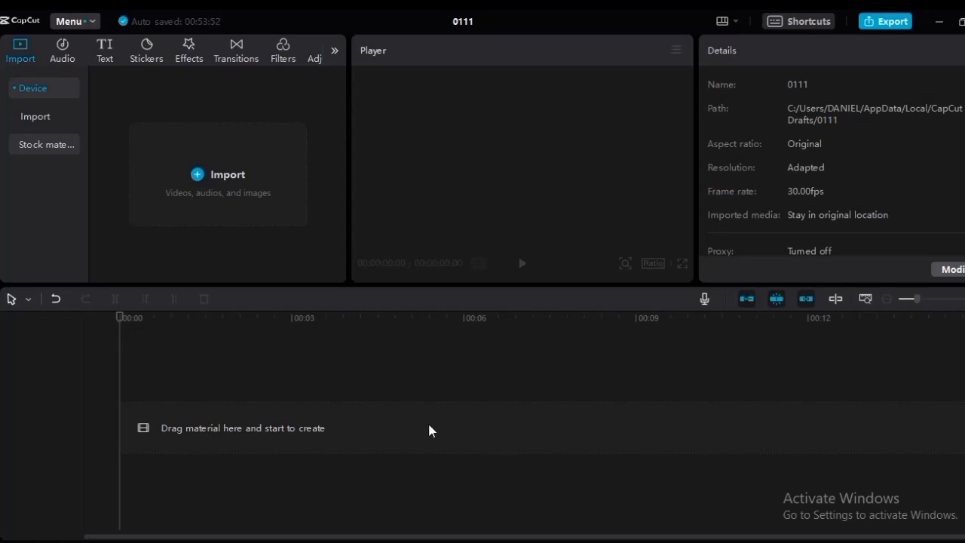
Import the presenter video IMG_4737.MOV into the CapCut project.
left_click(220, 178)
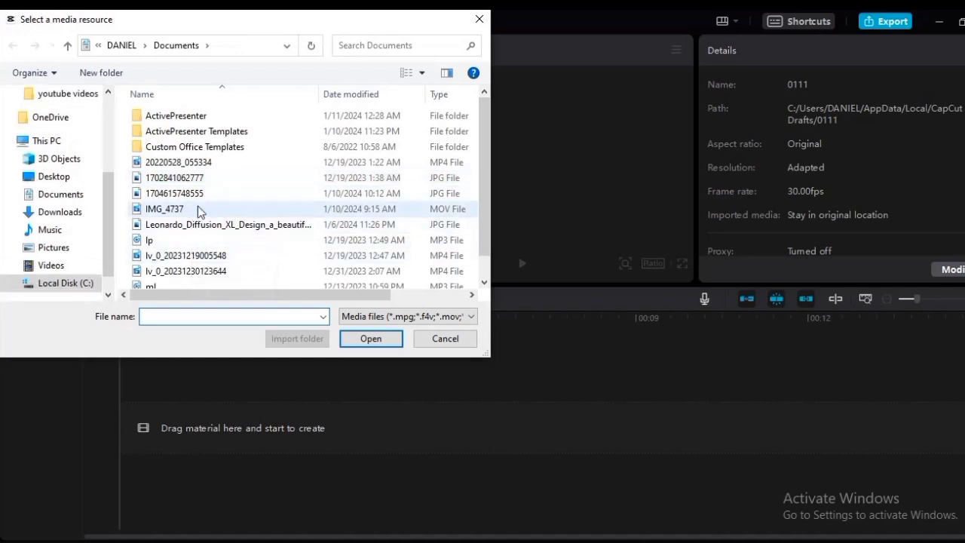
left_click(201, 210)
left_click(370, 341)
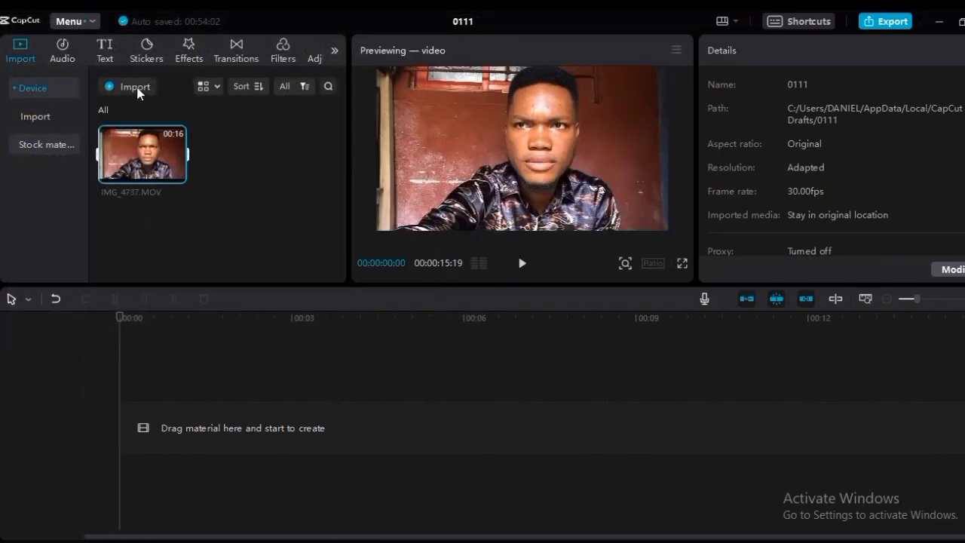
Import 1704615748555.jpg and place it on the timeline as a 5-second clip.
left_click(136, 89)
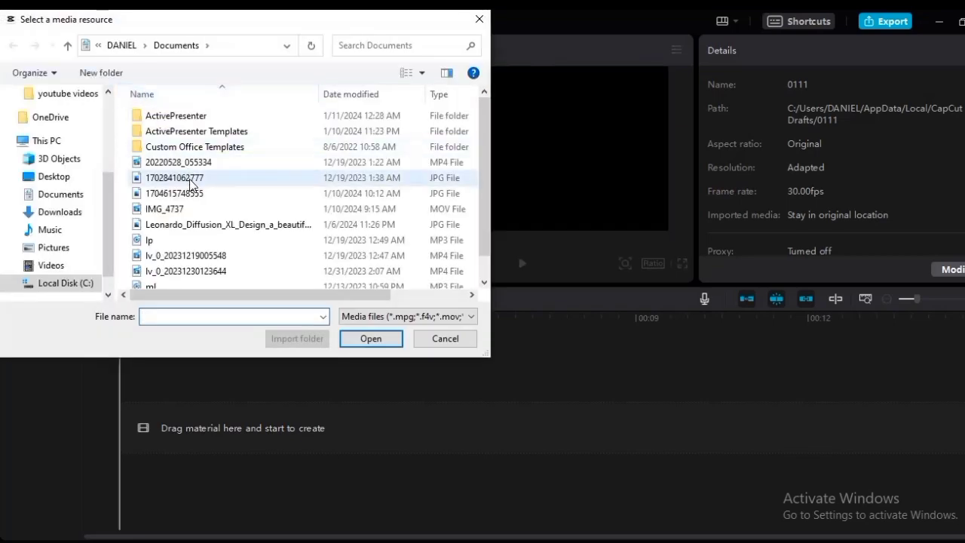
left_click(201, 195)
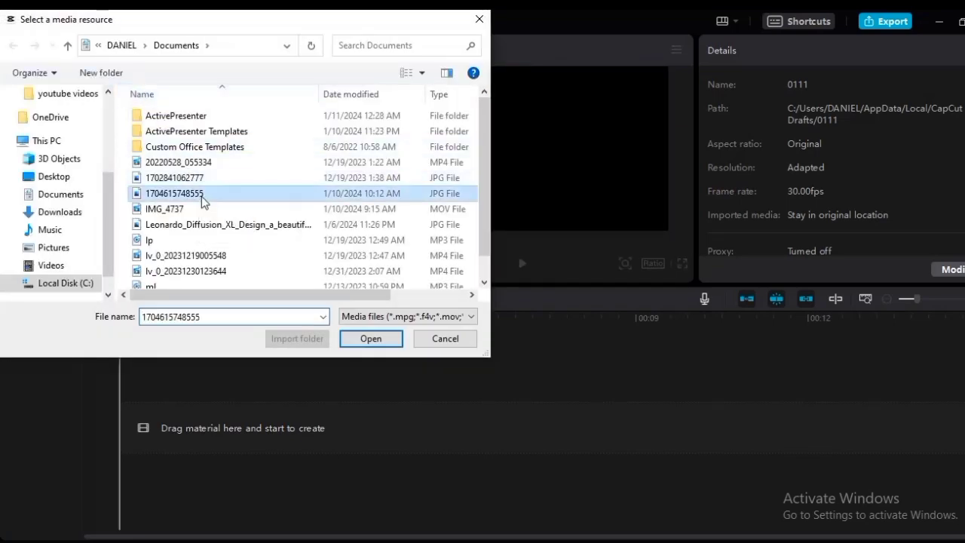
left_click(371, 339)
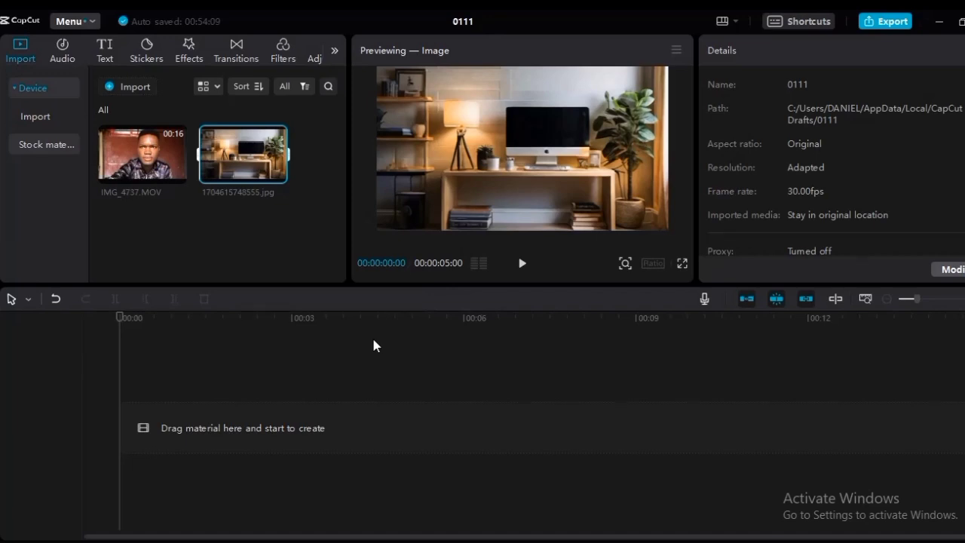
mouse_move(270, 164)
left_click_drag(238, 209, 167, 400)
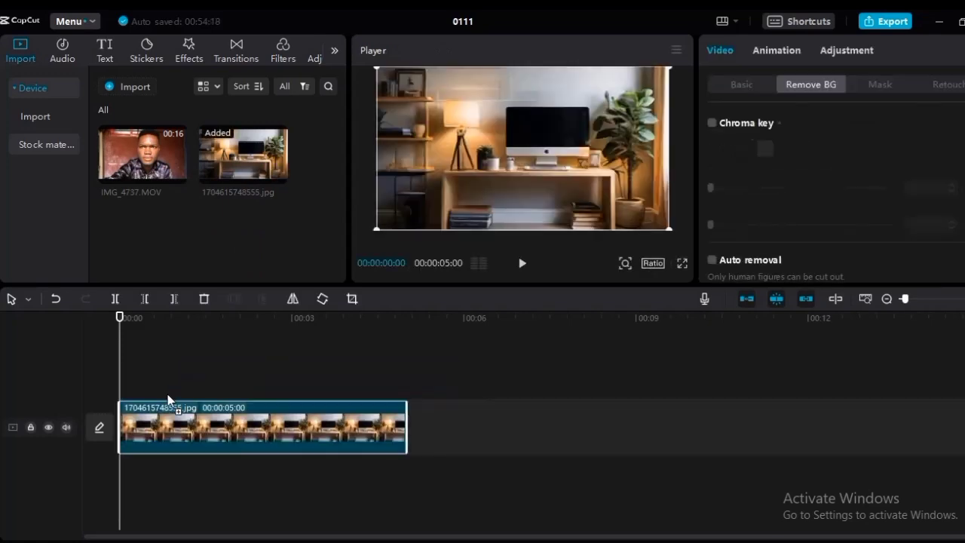
Put IMG_4737.MOV on a track above the room image, starting at 0:00.
left_click(151, 155)
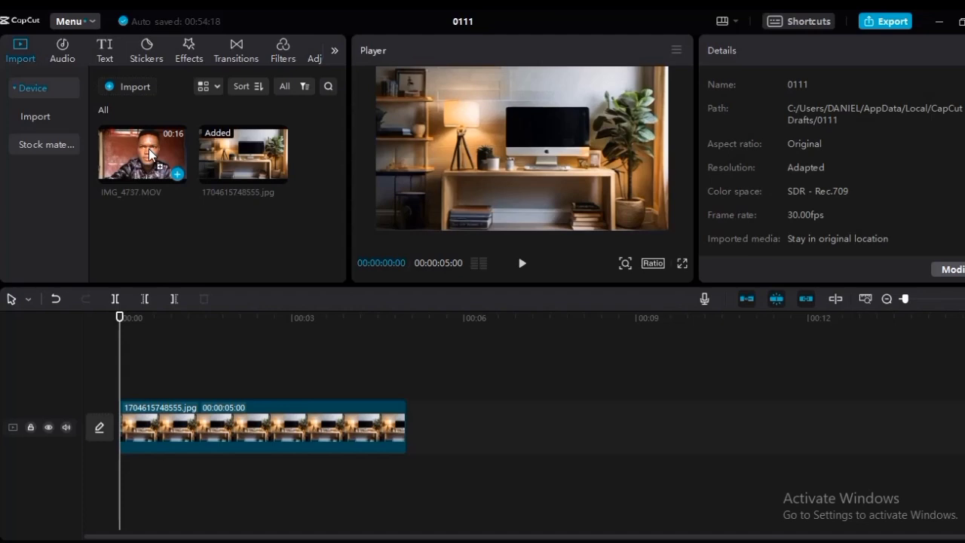
left_click_drag(151, 155, 130, 383)
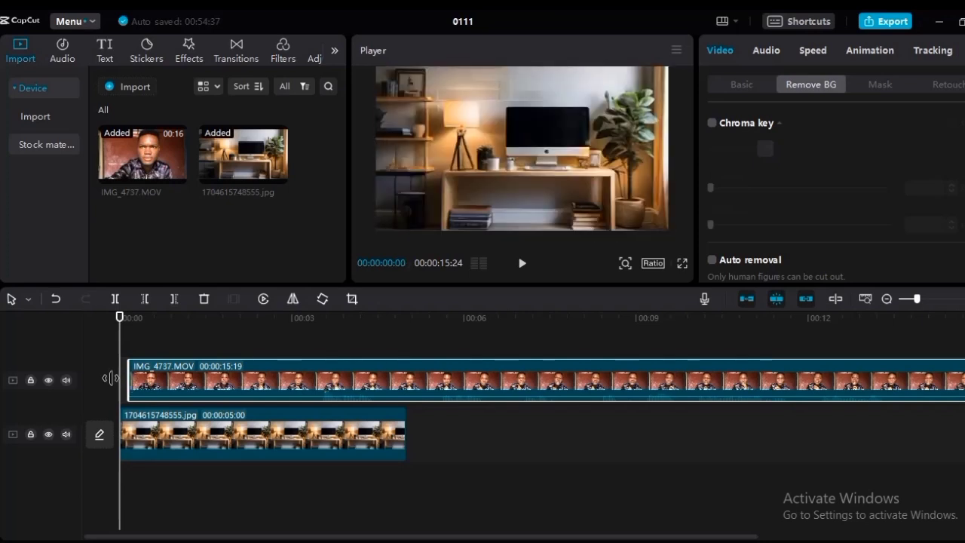
left_click_drag(241, 366, 233, 368)
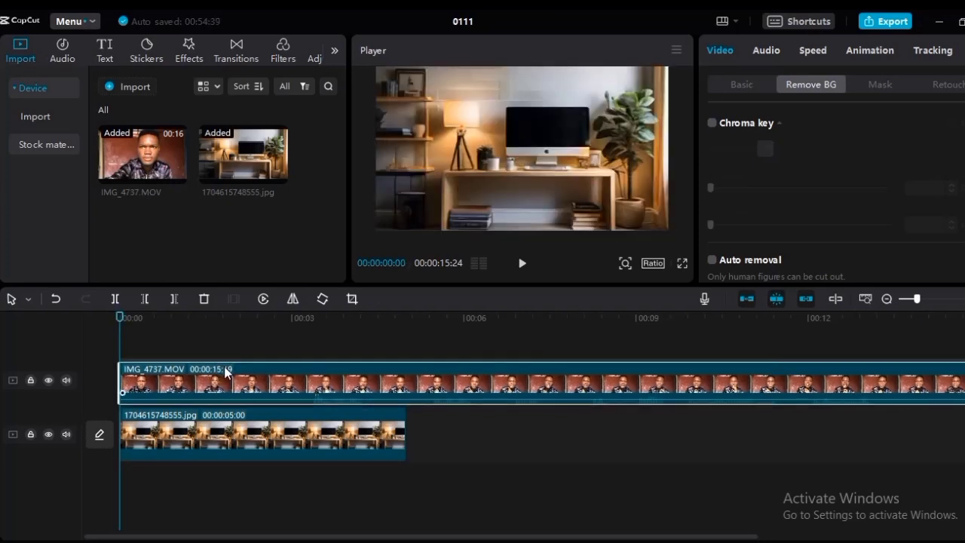
Stretch the room image clip to match the video's 00:00:15:19 length.
left_click(404, 431)
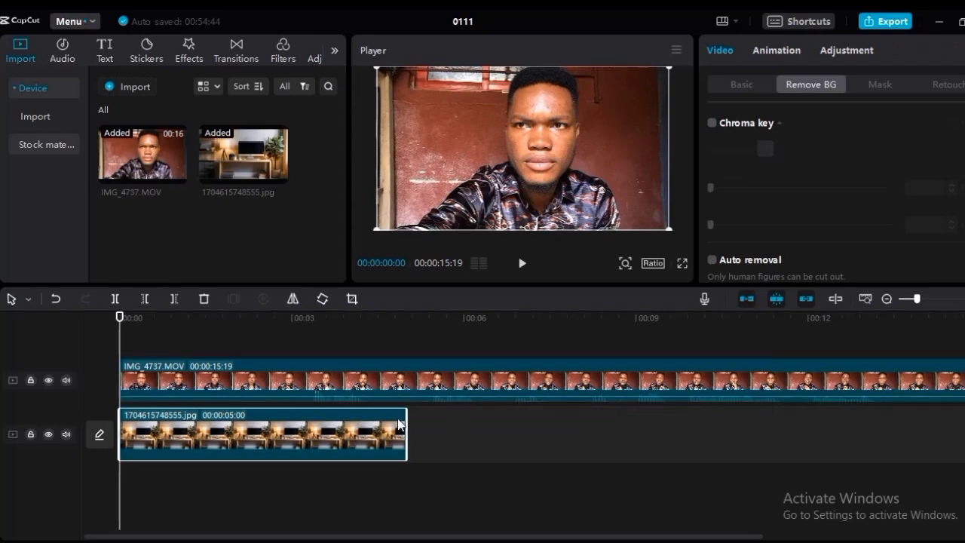
left_click_drag(406, 433, 543, 457)
scroll(626, 437, "left", 2)
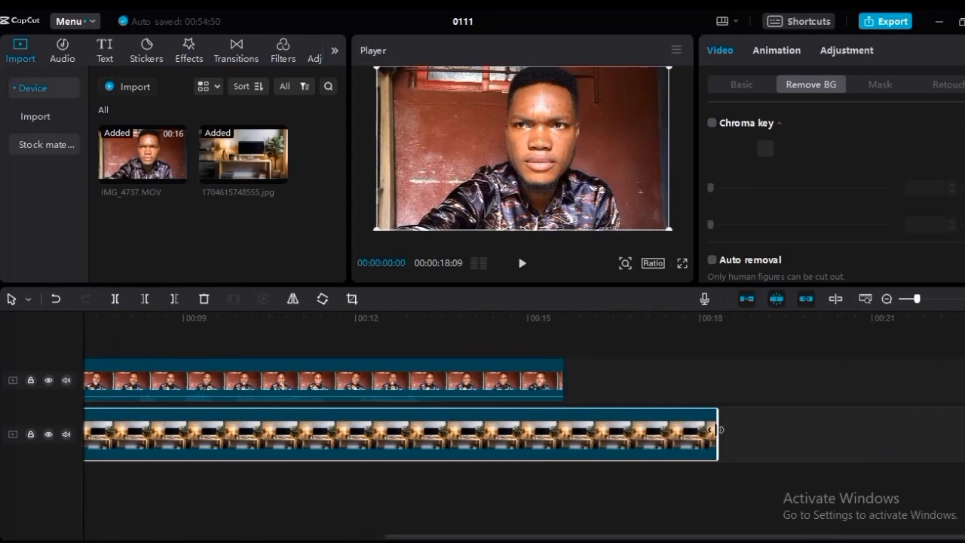
left_click_drag(717, 431, 564, 419)
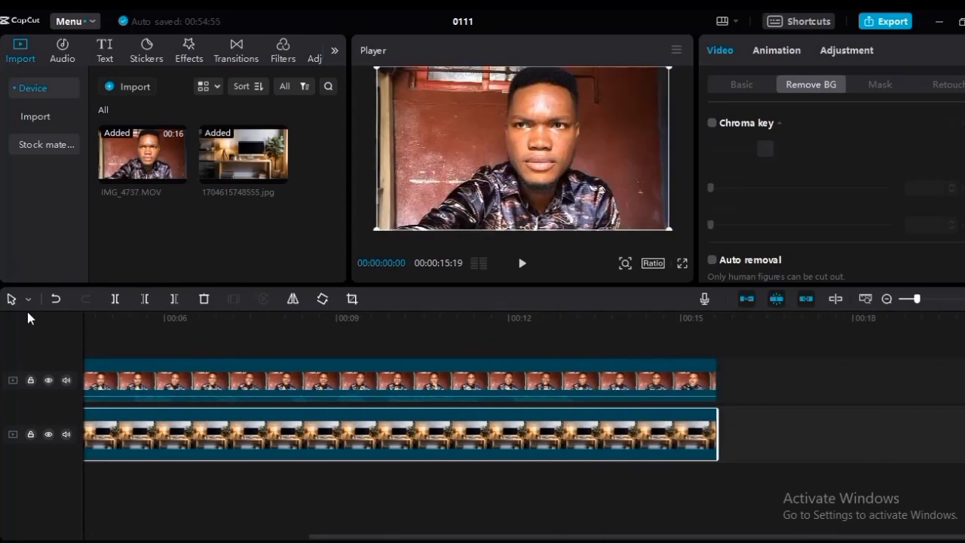
left_click_drag(86, 355, 64, 329)
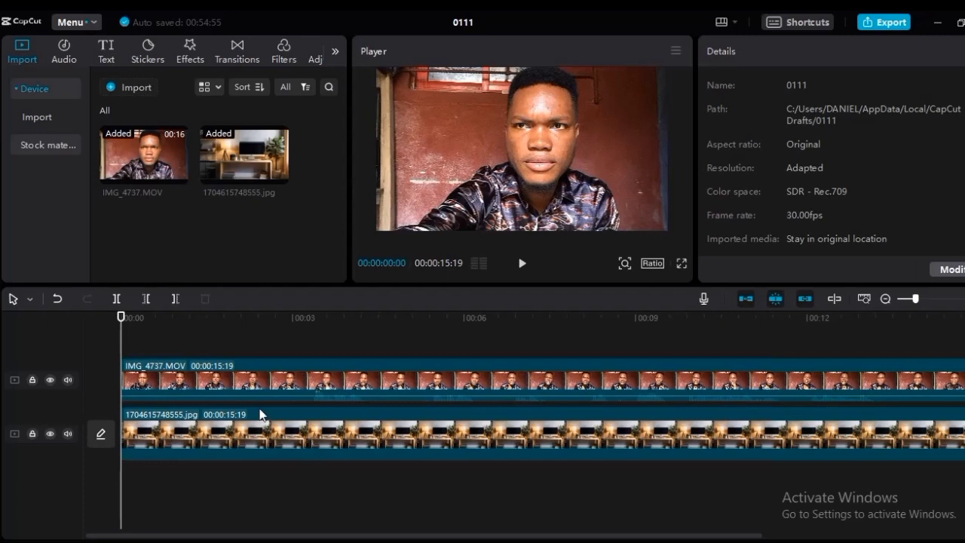
Select the IMG_4737.MOV clip to bring up its Remove BG settings.
left_click(185, 387)
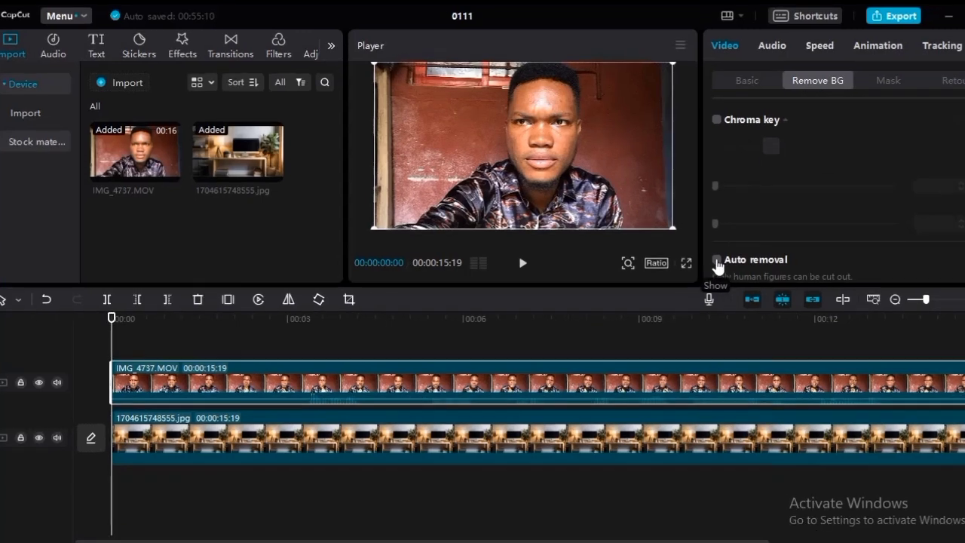
Turn on Auto removal to cut the presenter out of his red-wall background.
left_click(716, 261)
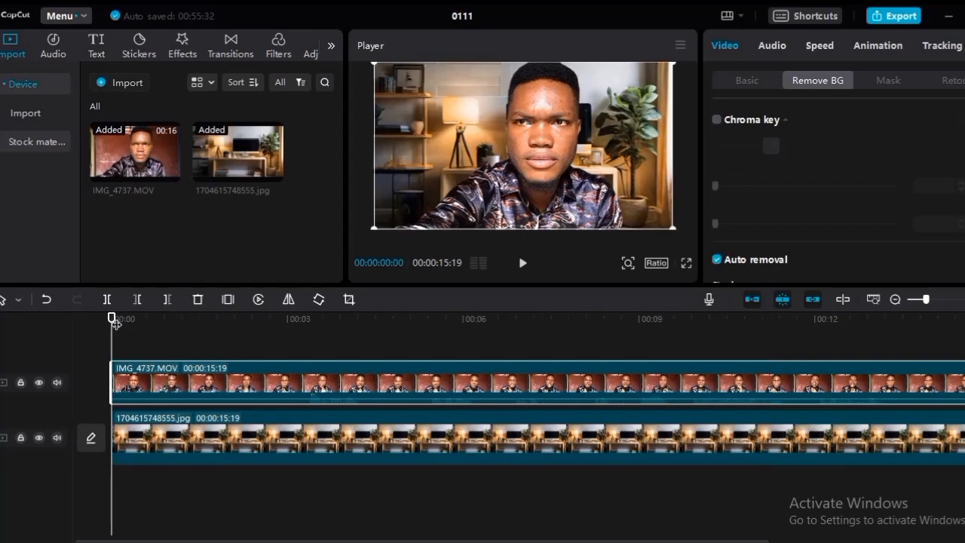
mouse_move(112, 318)
left_mouse_down()
mouse_move(140, 319)
mouse_move(111, 318)
left_mouse_up()
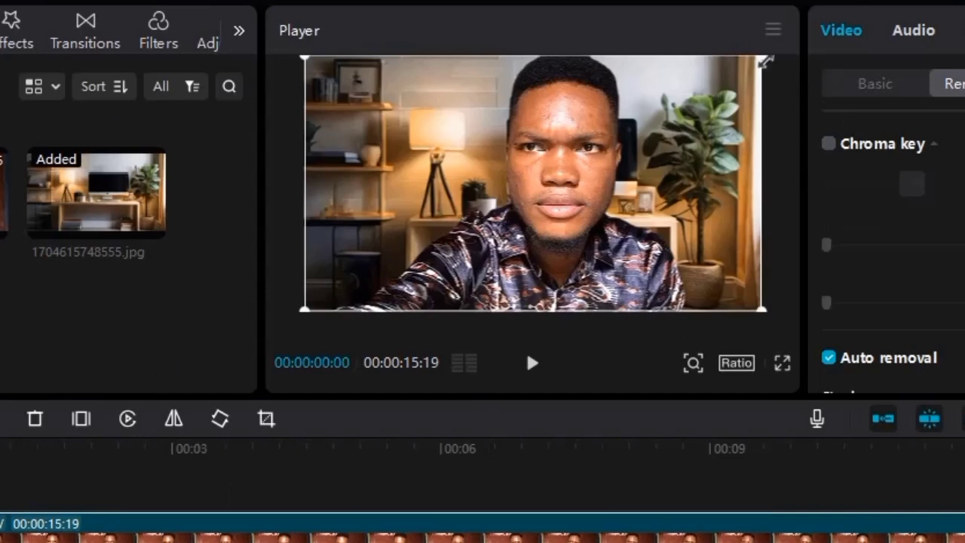
Shrink the cut-out presenter slightly and shift him a little lower over the room.
left_click_drag(765, 62, 745, 90)
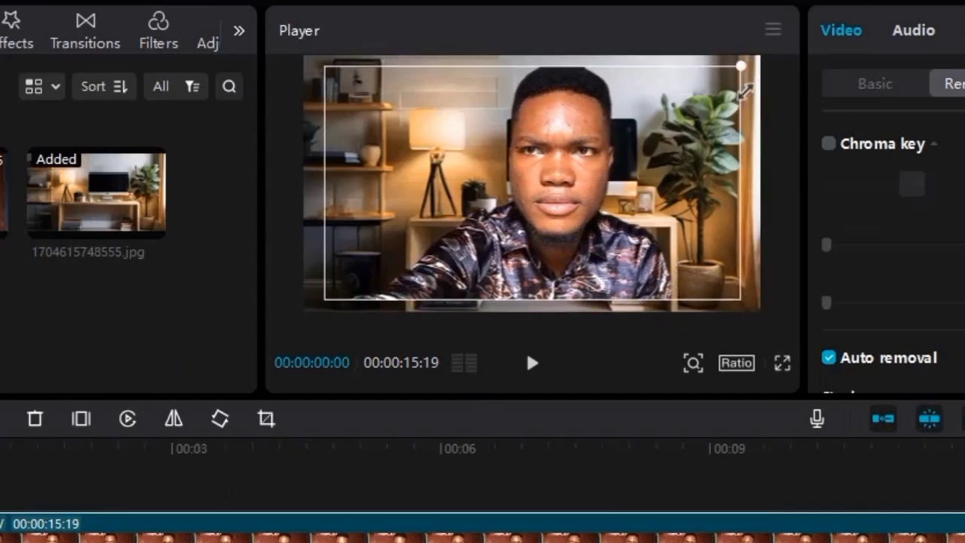
mouse_move(564, 184)
left_mouse_down()
mouse_move(561, 208)
mouse_move(558, 200)
left_mouse_up()
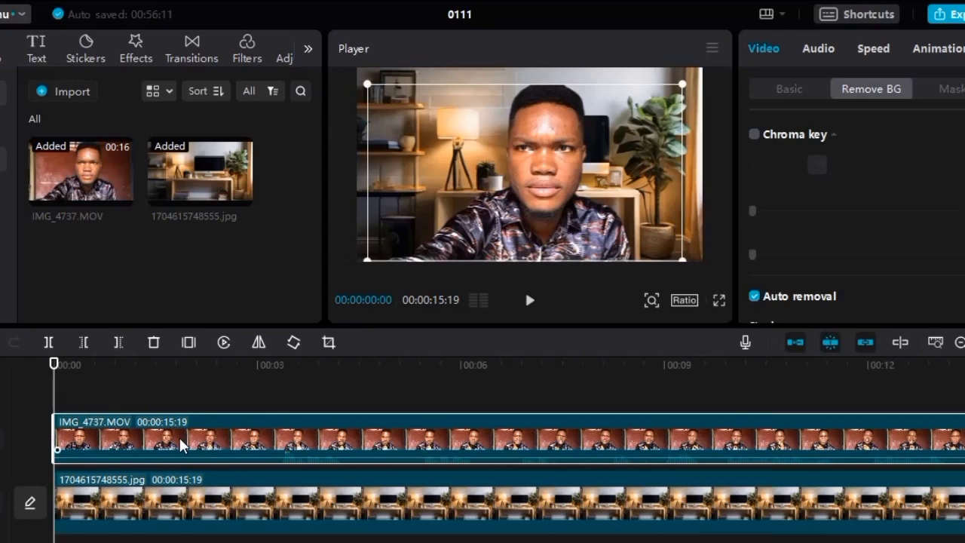
left_click(176, 504)
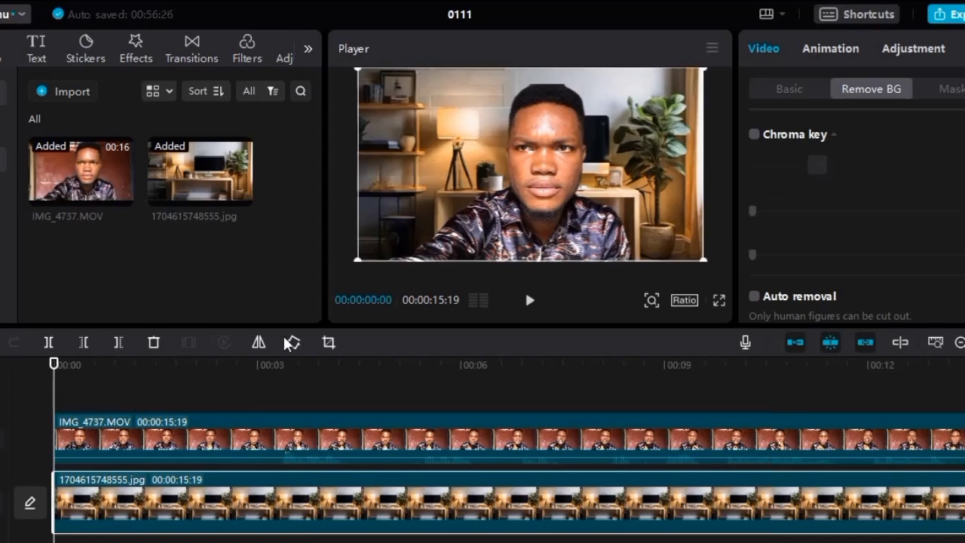
Browse the Effects library down to the Blur, Hazy, Motion Blur and Fisheye effects.
left_click(135, 47)
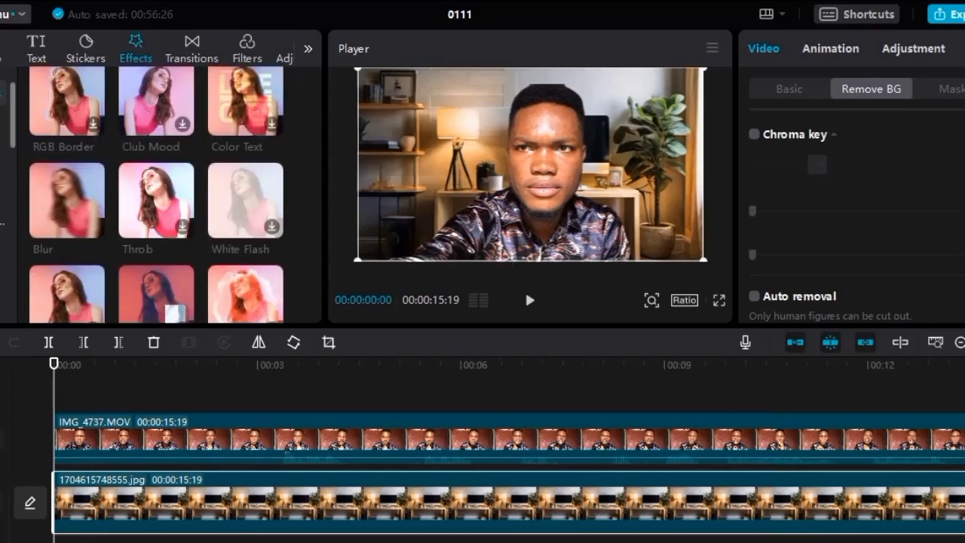
scroll(156, 195, "down", 5)
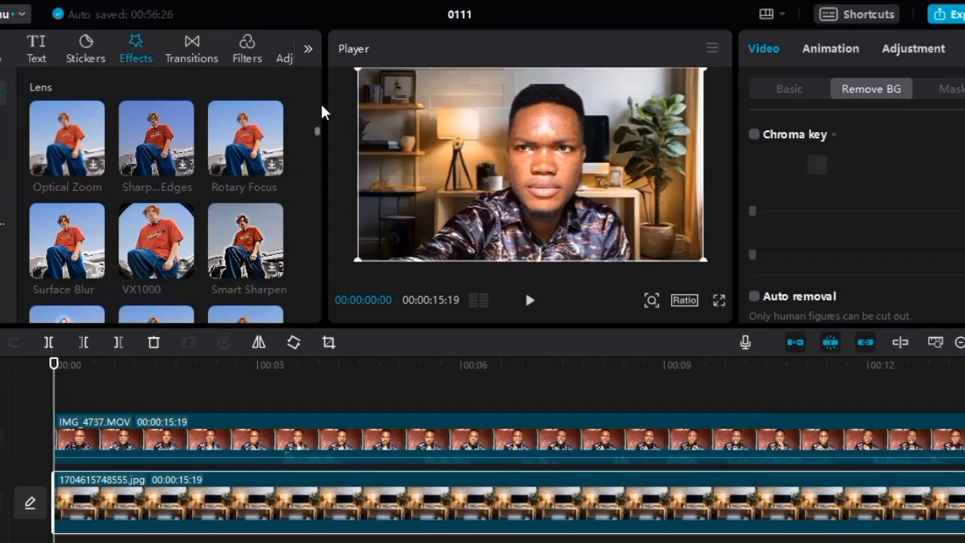
left_click_drag(317, 133, 318, 141)
scroll(318, 143, "down", 10)
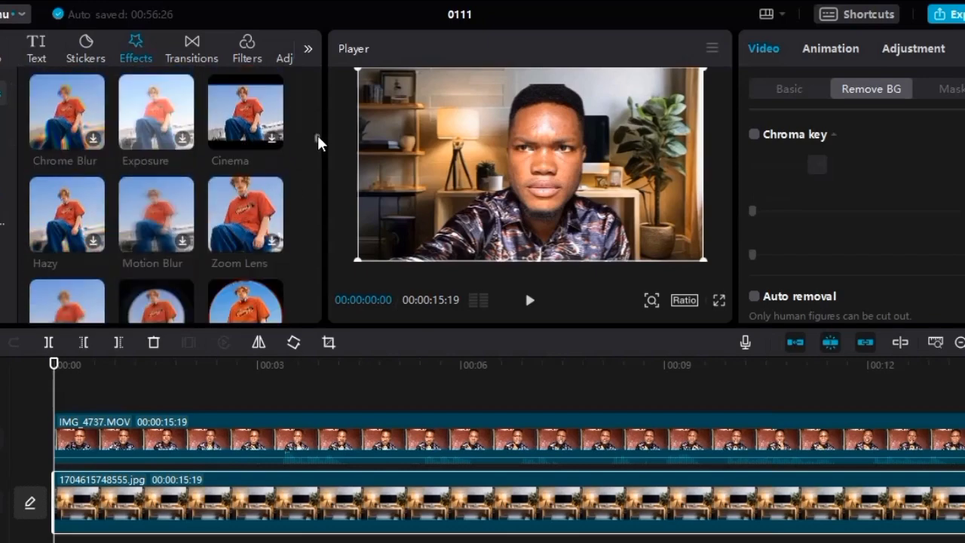
scroll(318, 143, "up", 10)
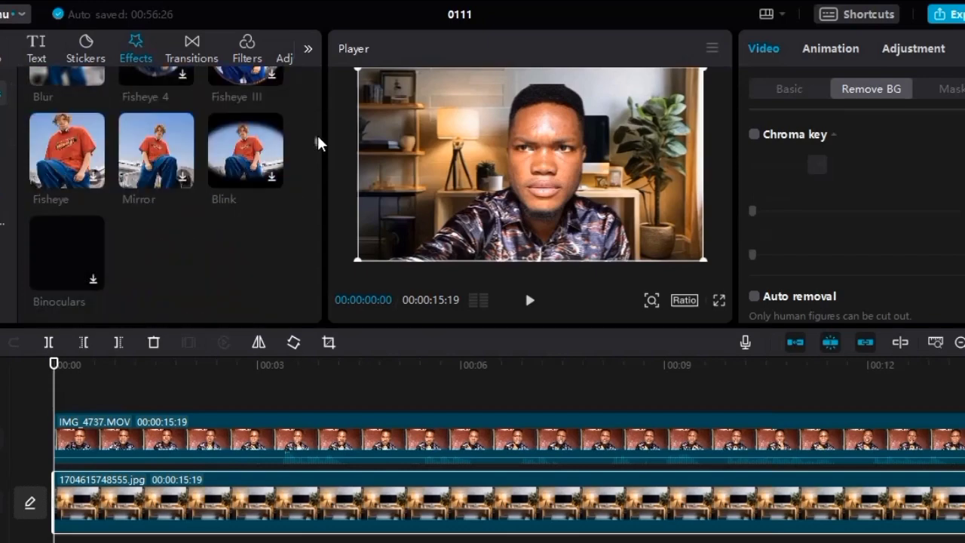
scroll(318, 144, "down", 2)
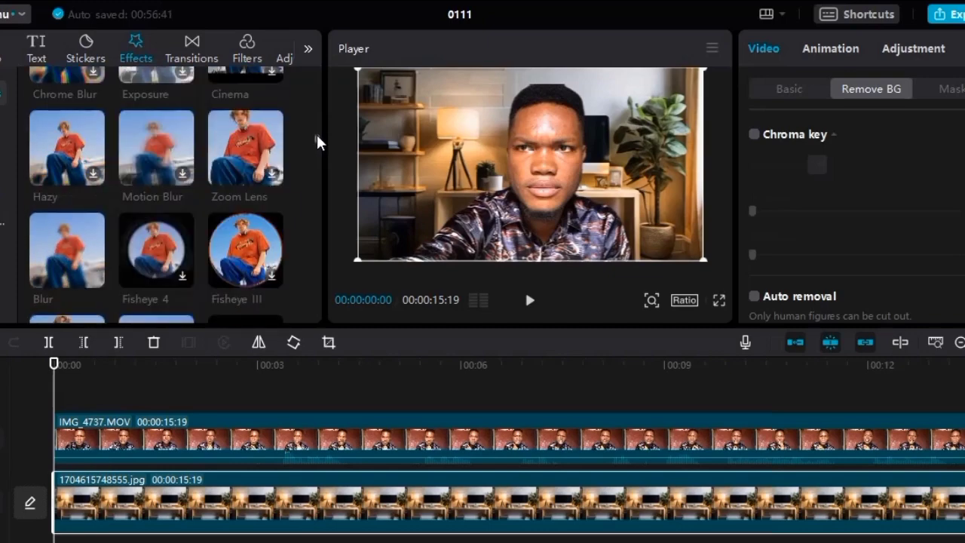
scroll(318, 143, "down", 3)
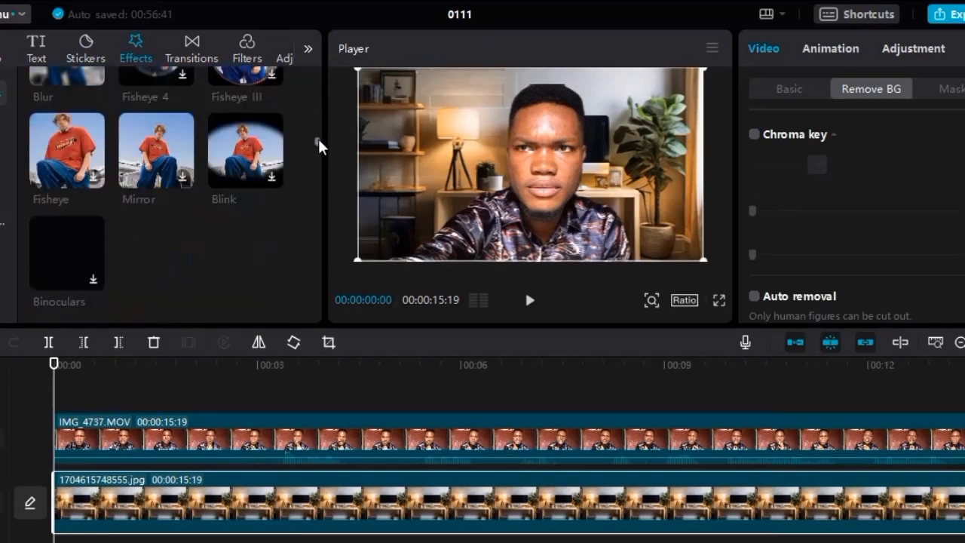
mouse_move(71, 75)
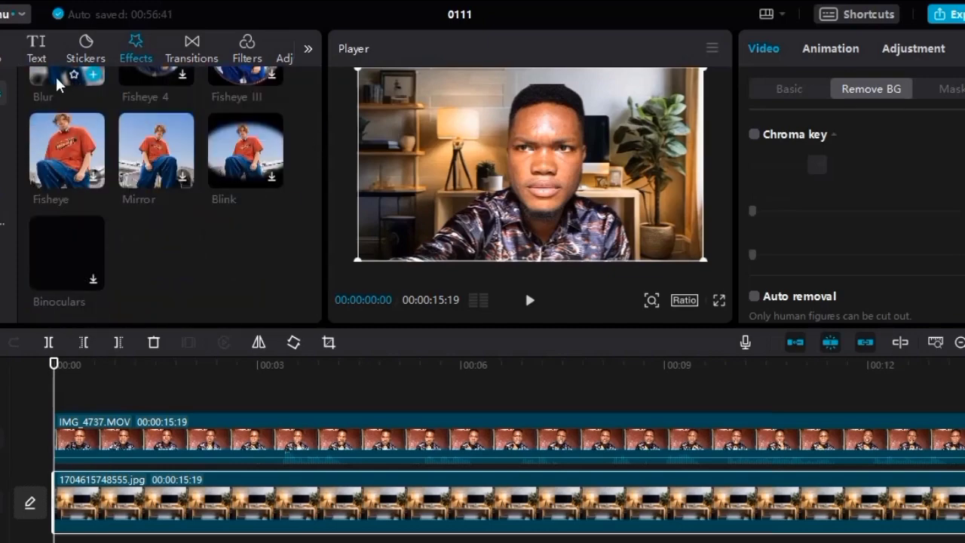
left_click(94, 241)
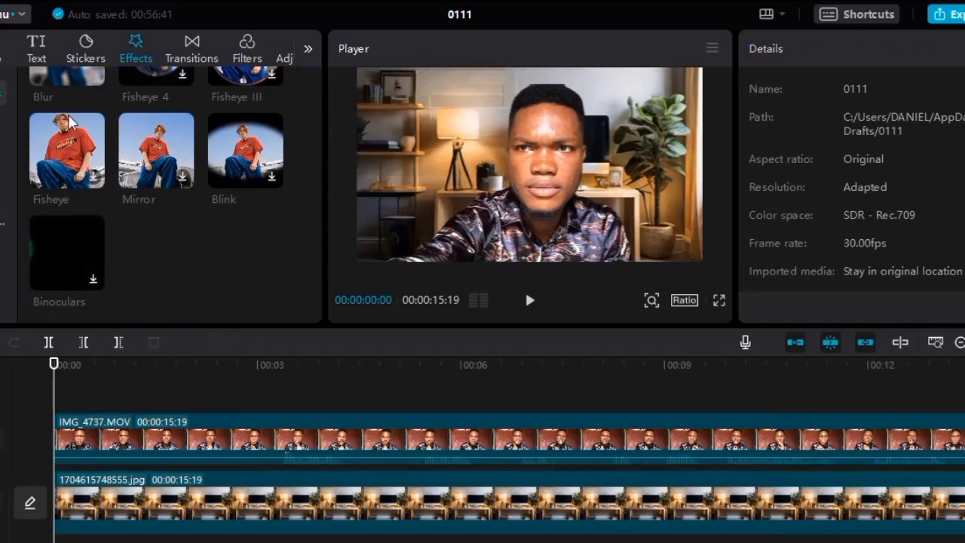
mouse_move(66, 82)
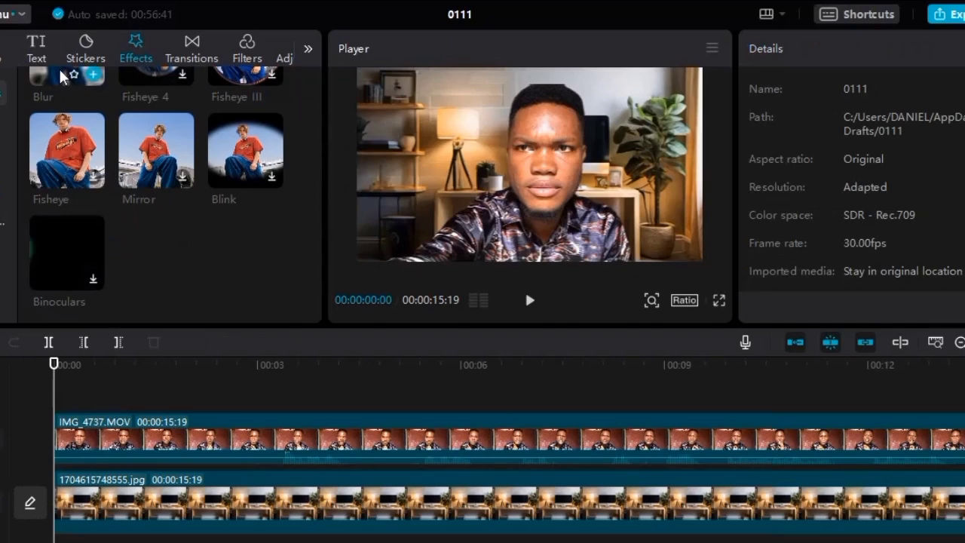
scroll(62, 90, "down", 5)
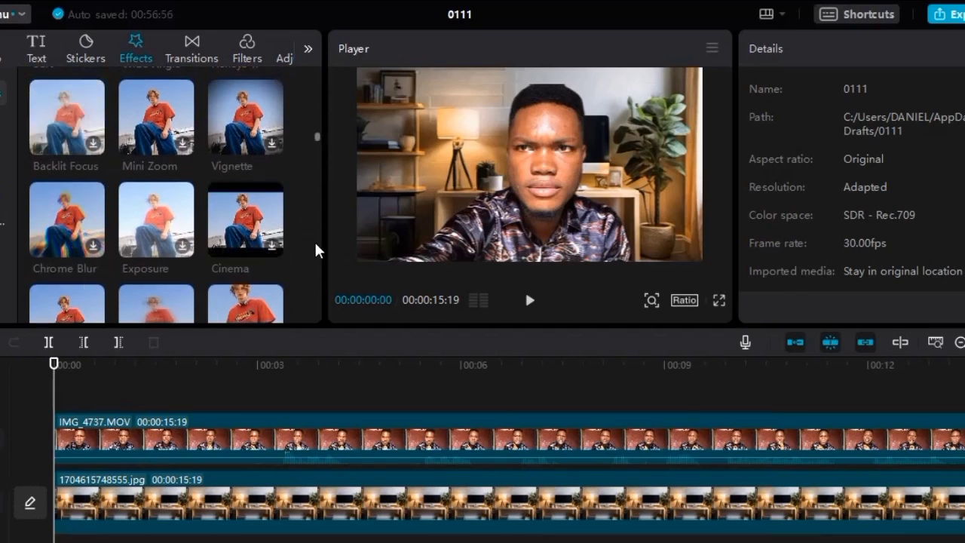
scroll(316, 142, "down", 3)
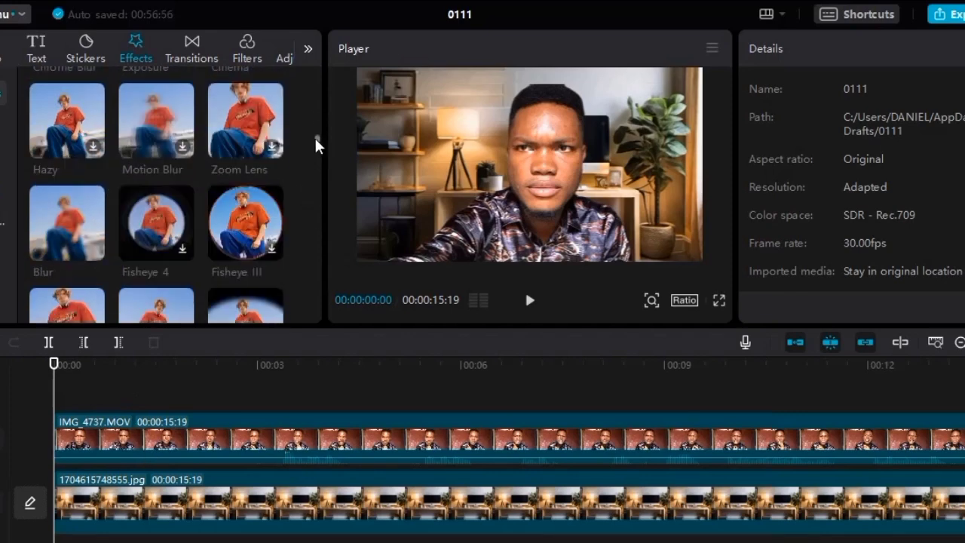
mouse_move(90, 219)
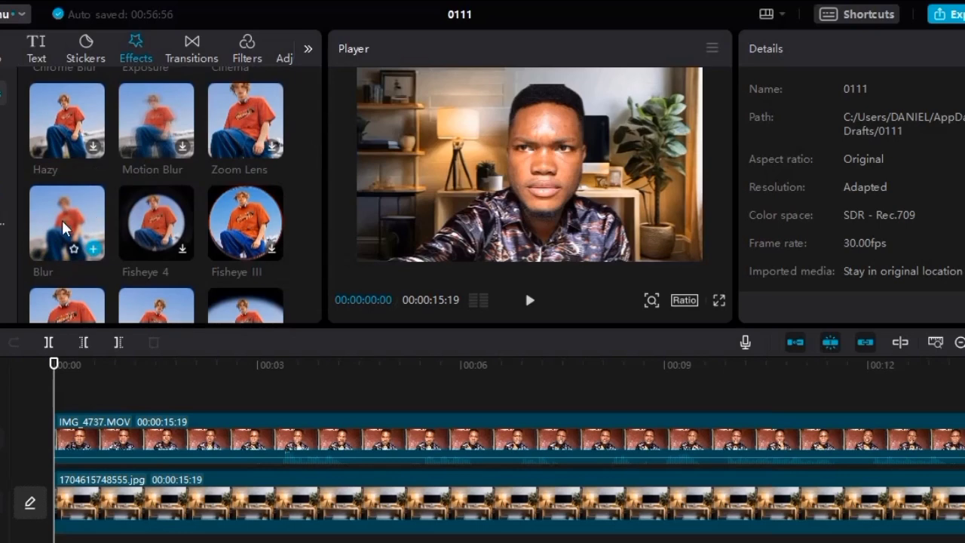
Apply the Blur effect over the room image track and set its strength low.
left_click_drag(64, 230, 64, 494)
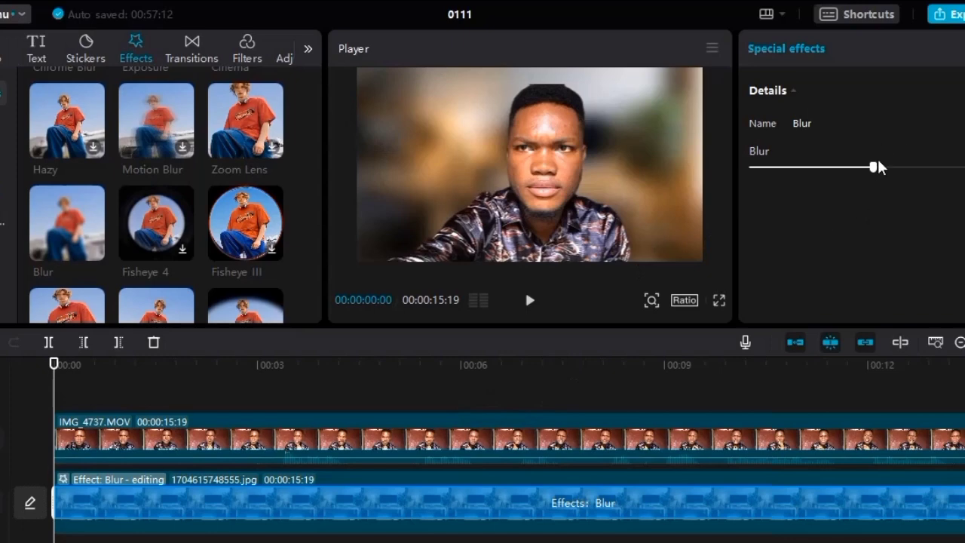
left_click_drag(874, 171, 759, 169)
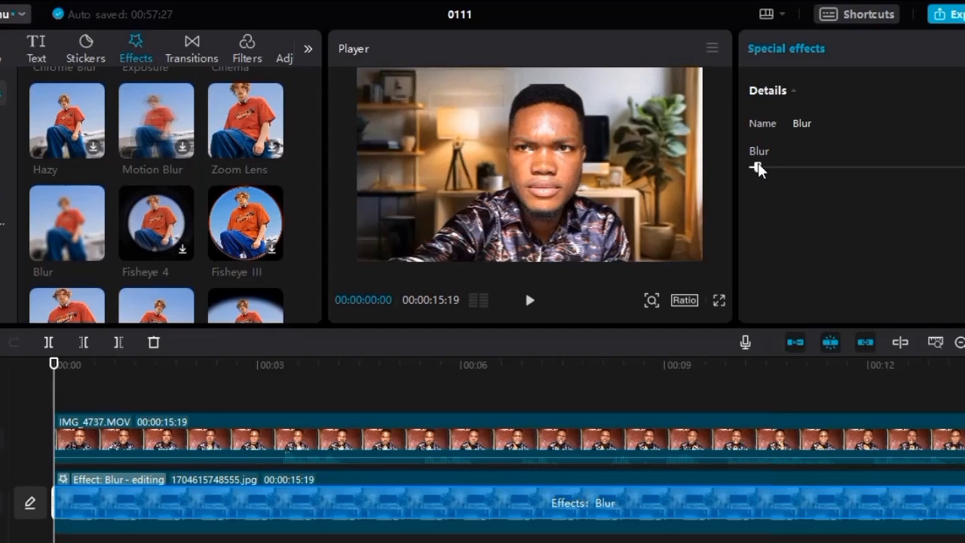
left_click_drag(759, 169, 762, 170)
left_click_drag(763, 170, 765, 171)
left_click_drag(766, 170, 768, 169)
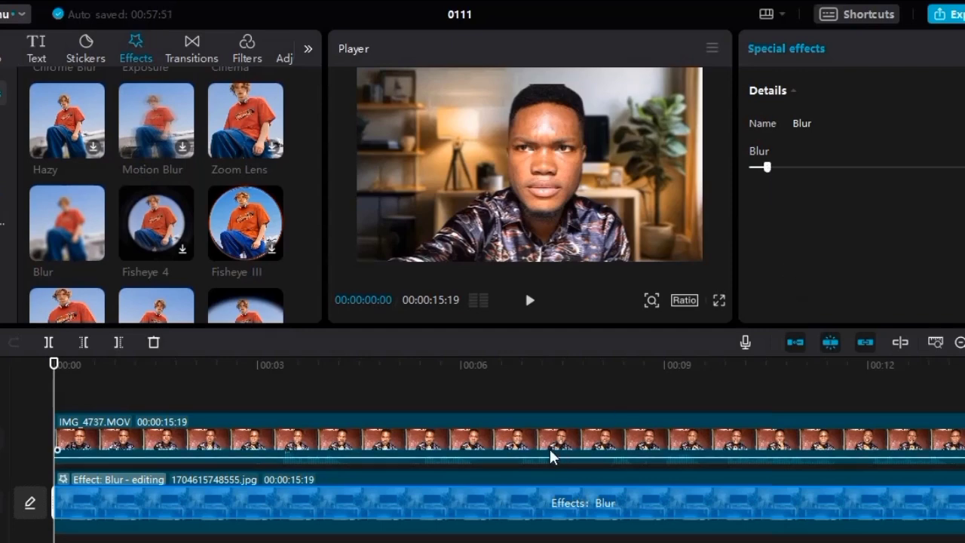
Deselect the effect and move the playhead to about 00:05 to preview the composite.
left_click(423, 410)
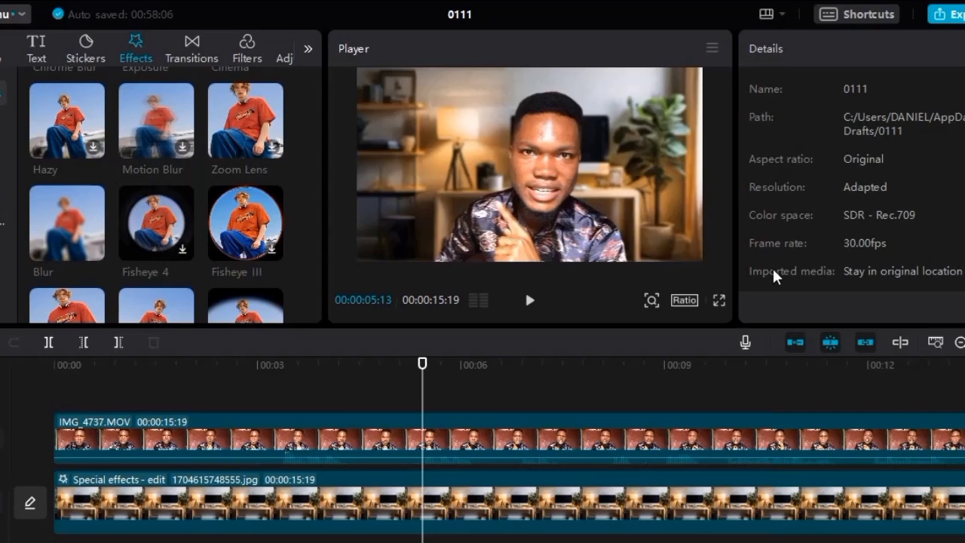
Export project 0111 as a 1080P H.264 mp4 at 30fps with the default settings.
left_click(961, 15)
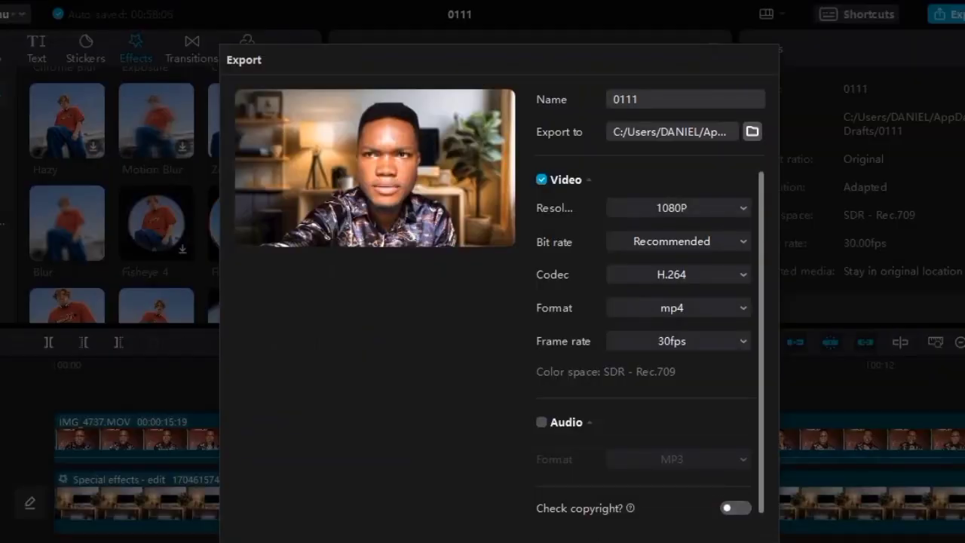
key("Return")
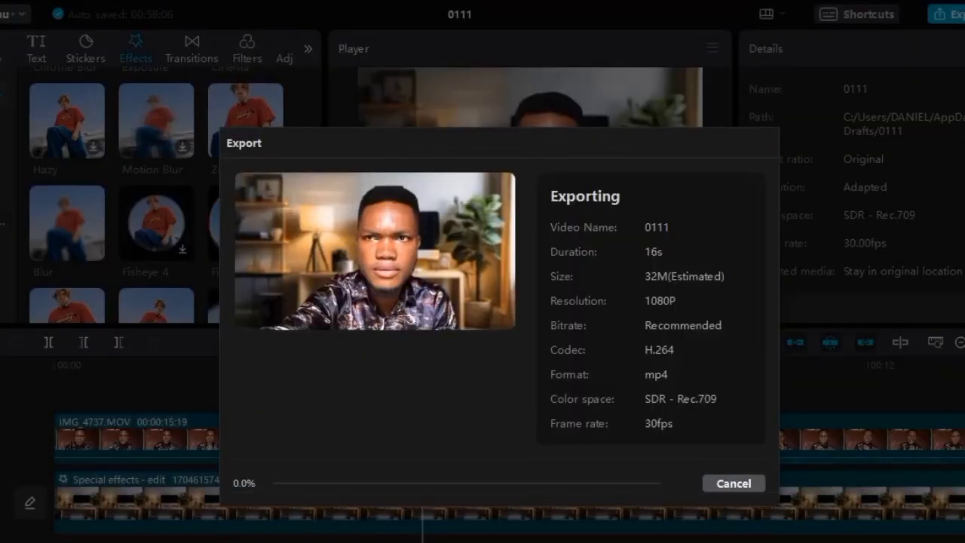